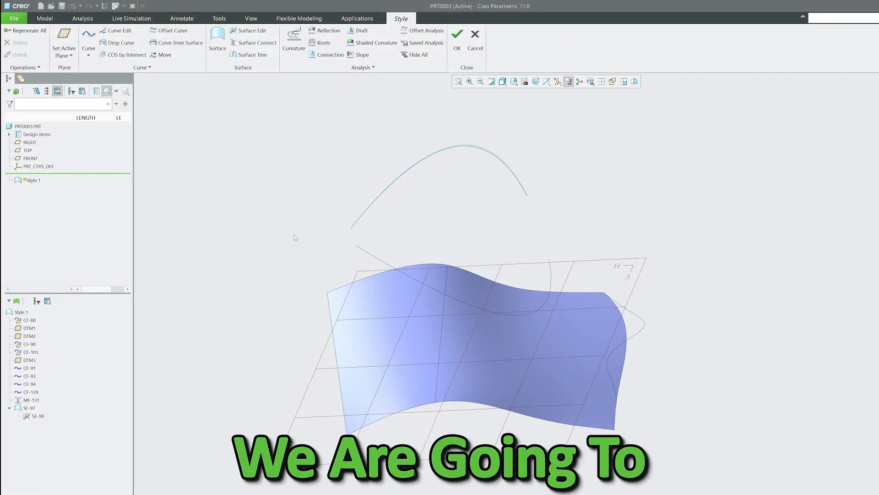
pyautogui.moveTo(294, 230); pyautogui.dragTo(294, 233, button='middle')
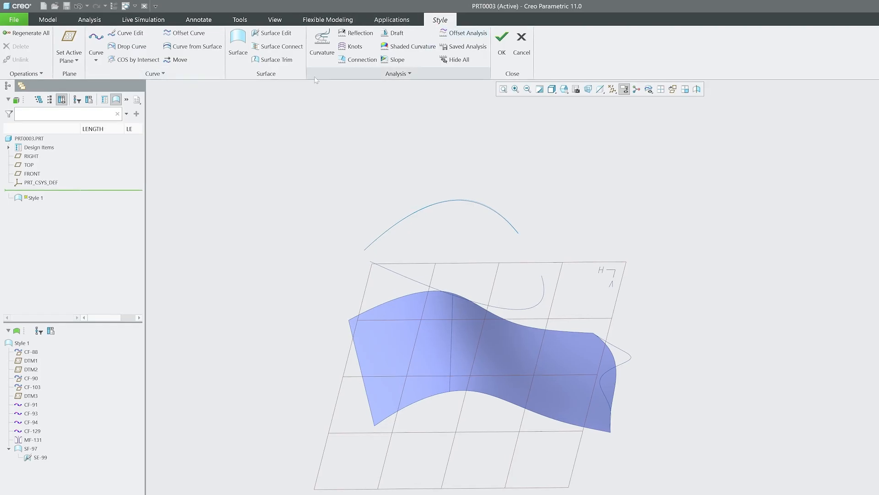
pyautogui.click(200, 76)
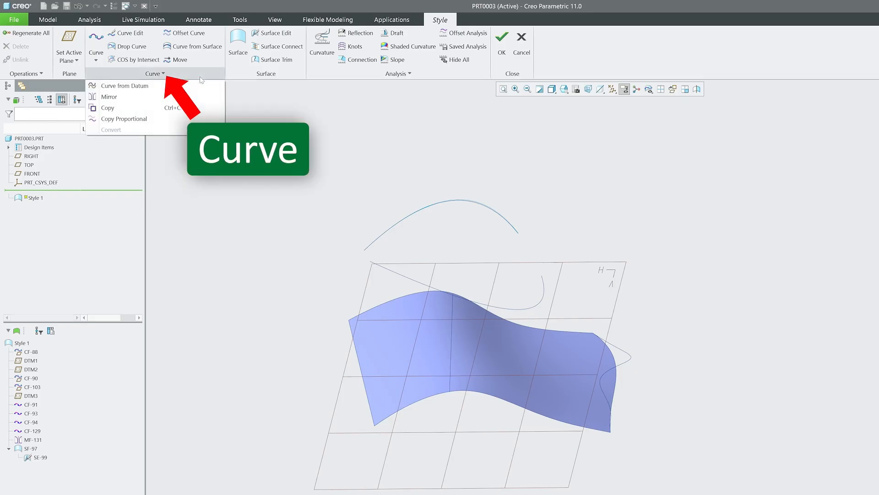
pyautogui.click(104, 109)
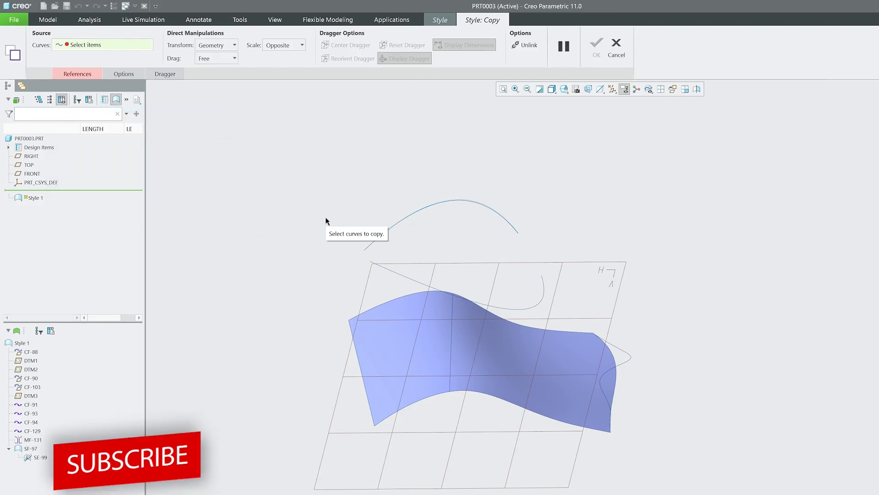
pyautogui.moveTo(404, 273); pyautogui.dragTo(614, 337, button='middle')
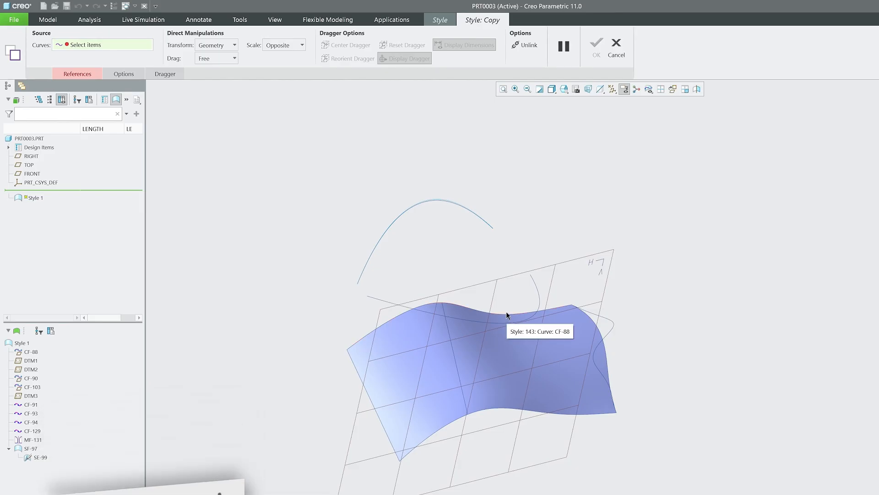
pyautogui.click(616, 44)
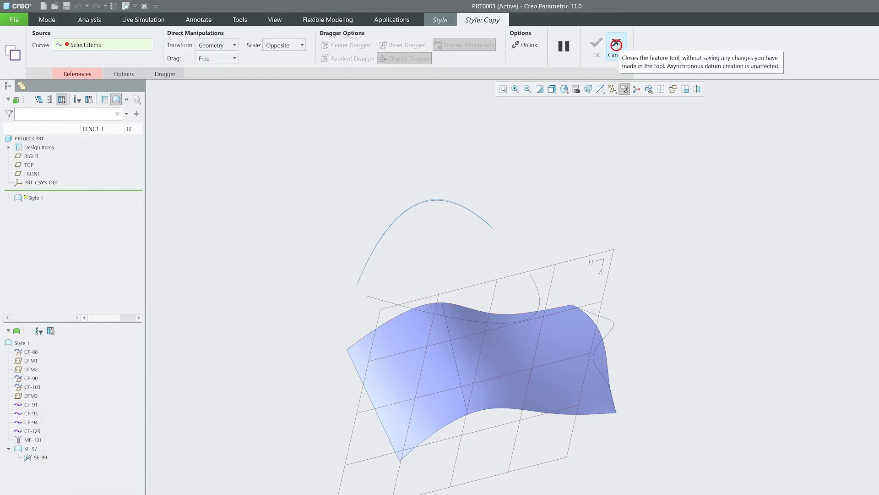
pyautogui.click(175, 75)
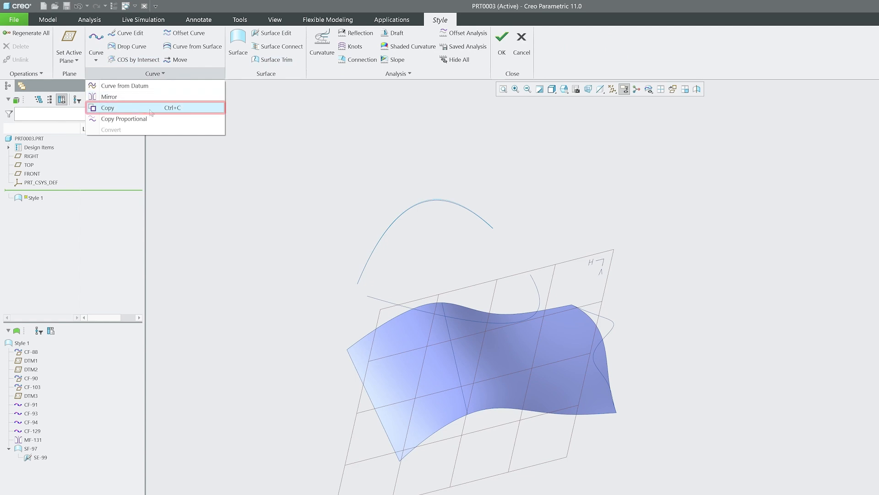
pyautogui.click(323, 117)
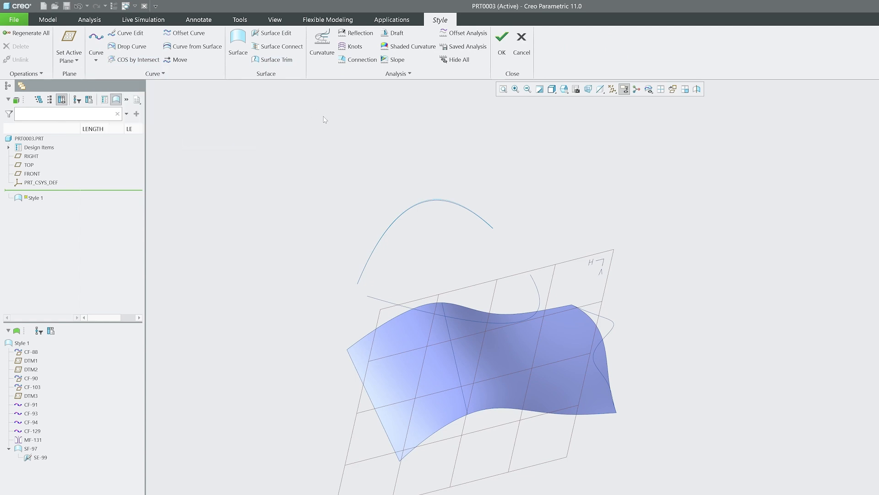
pyautogui.click(531, 318)
pyautogui.hotkey('ctrl', 'c')
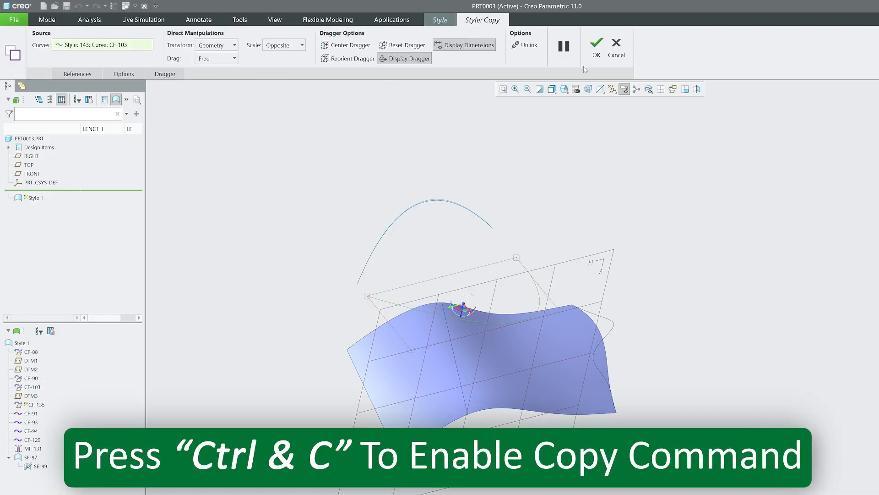
pyautogui.click(616, 48)
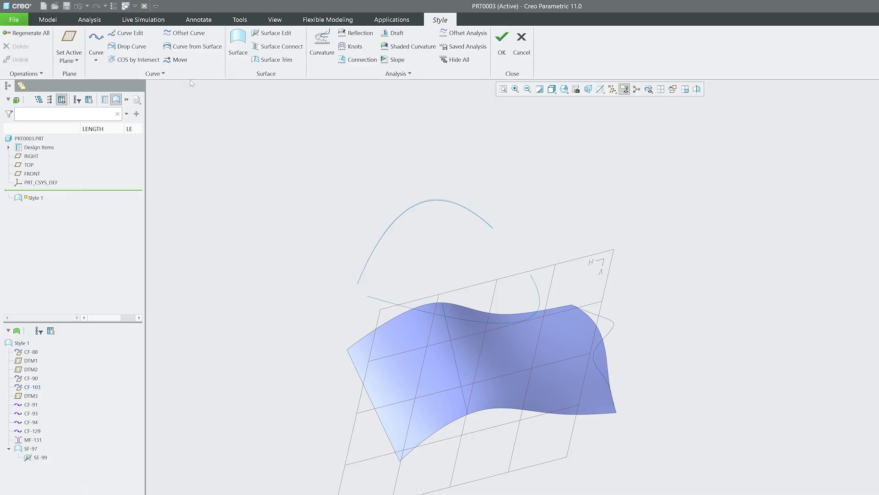
pyautogui.click(186, 74)
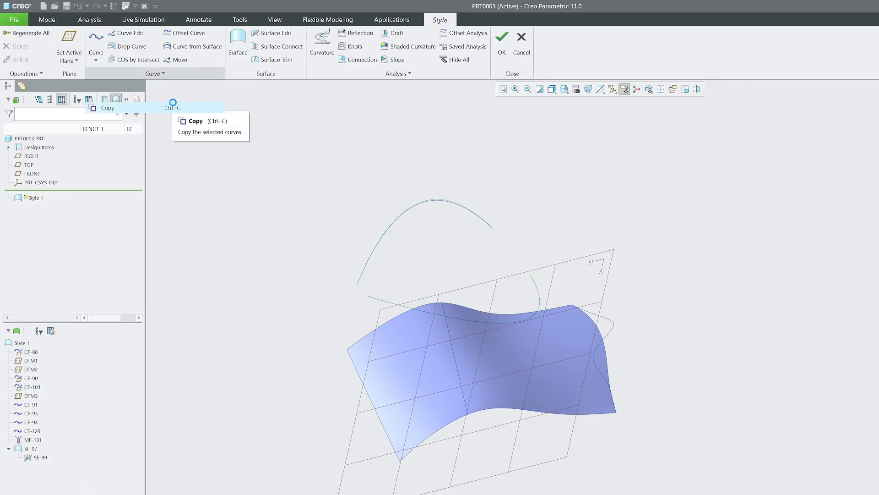
pyautogui.click(173, 103)
pyautogui.click(617, 49)
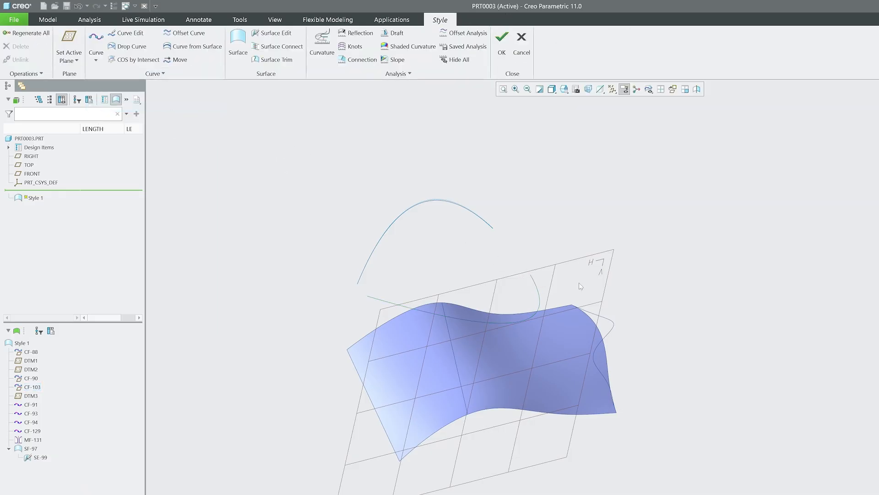
# Start Copy on the curve above the surface and drag the copy upward about 157.56 from the original.
pyautogui.click(542, 299)
pyautogui.hotkey('ctrl', 'c')
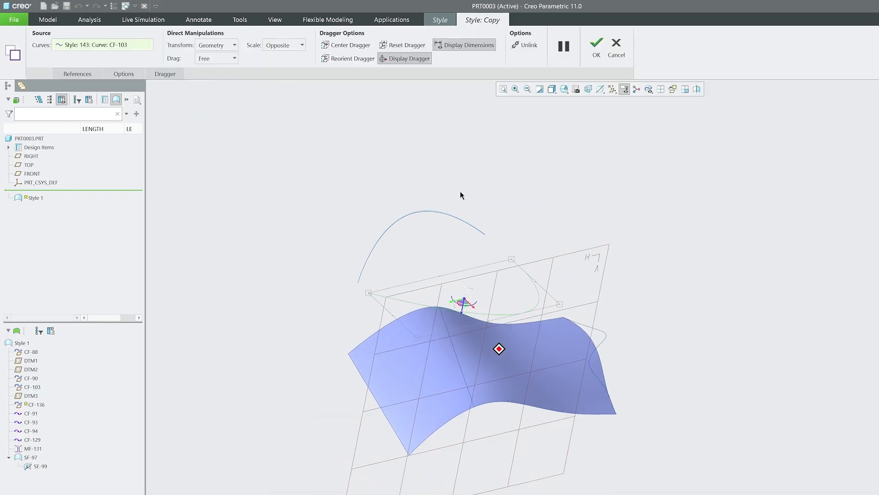
pyautogui.moveTo(462, 195); pyautogui.dragTo(164, 94, button='middle')
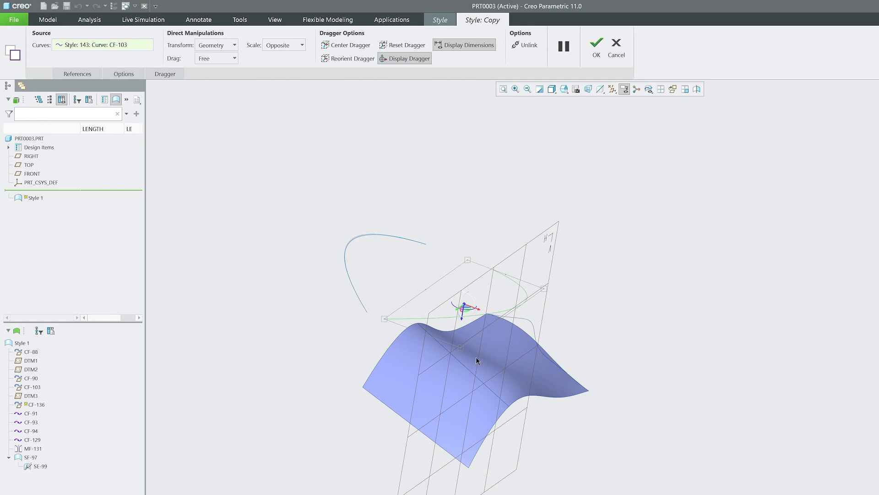
pyautogui.moveTo(476, 360); pyautogui.dragTo(501, 328, button='middle')
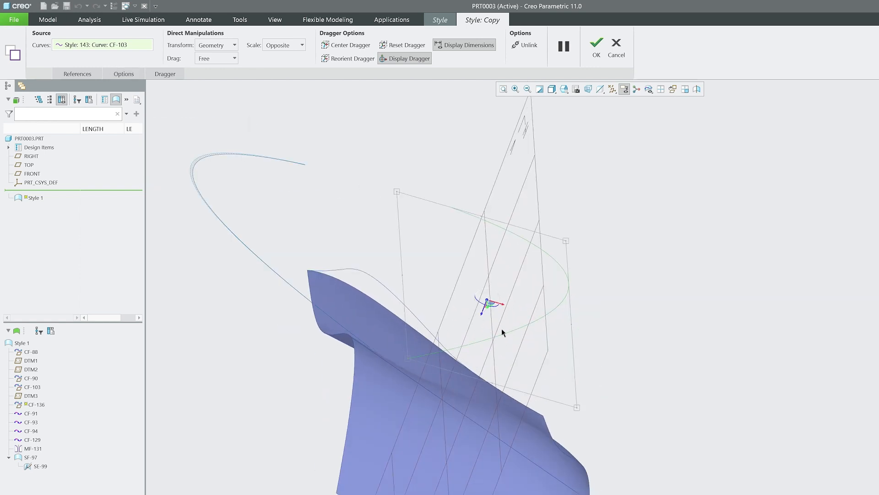
pyautogui.moveTo(482, 316); pyautogui.dragTo(533, 190)
pyautogui.moveTo(533, 190); pyautogui.dragTo(375, 186, button='middle')
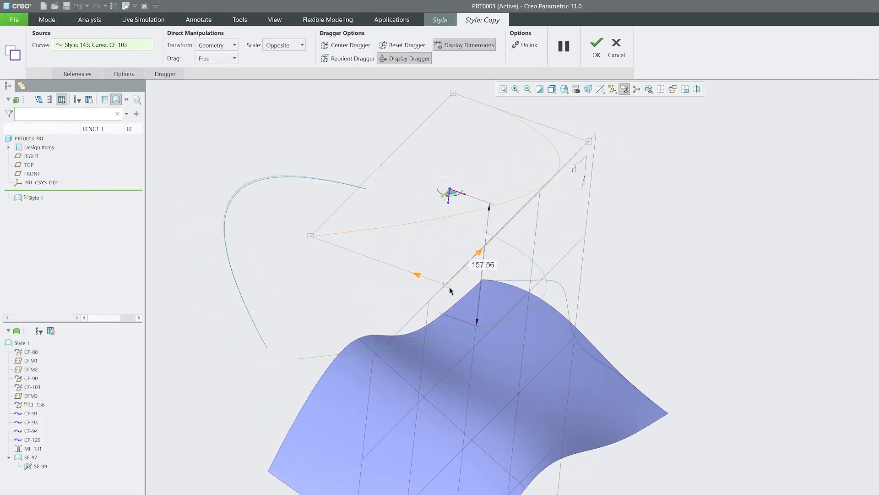
pyautogui.moveTo(447, 285); pyautogui.dragTo(448, 456)
pyautogui.moveTo(447, 455)
pyautogui.mouseDown(button='middle')
pyautogui.moveTo(528, 272)
pyautogui.moveTo(503, 281)
pyautogui.moveTo(541, 345)
pyautogui.moveTo(544, 299)
pyautogui.mouseUp(button='middle')
pyautogui.scroll(-1, 529, 273)
pyautogui.scroll(-4, 535, 298)
pyautogui.hotkey('ctrl', 'z')
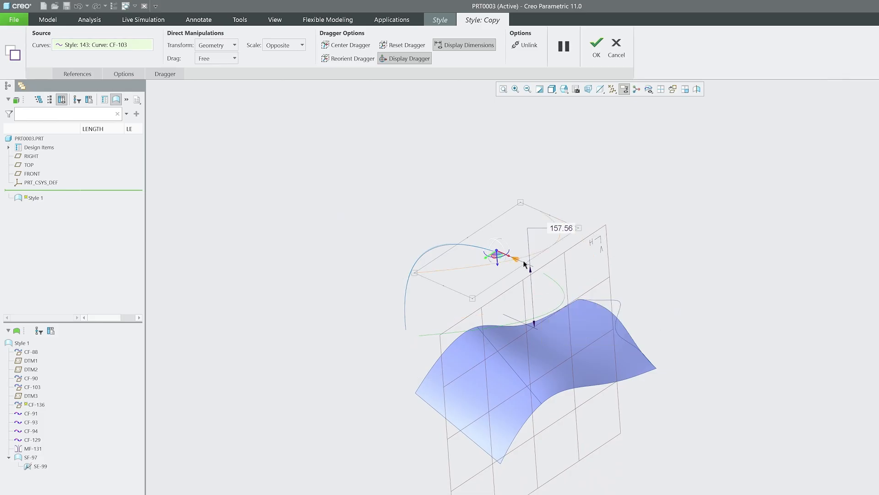
# Switch the scale mode to Center, then try a corner scale on the copied curve and undo it.
pyautogui.click(295, 46)
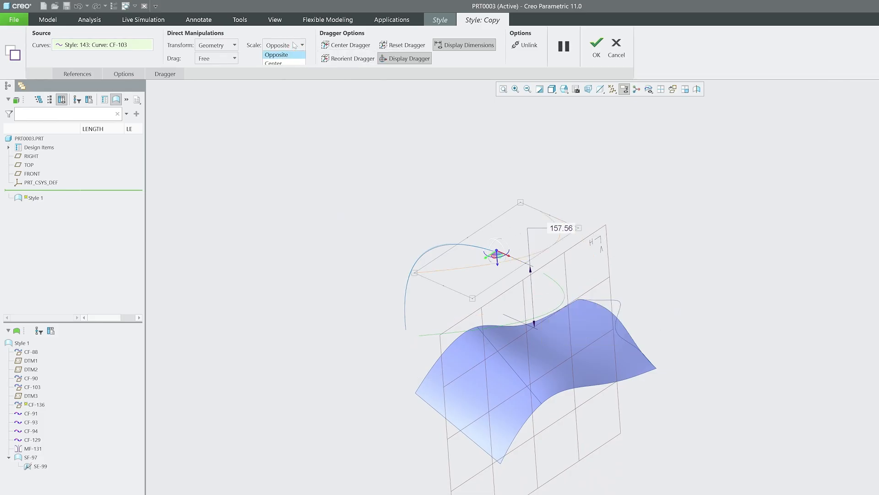
pyautogui.click(292, 64)
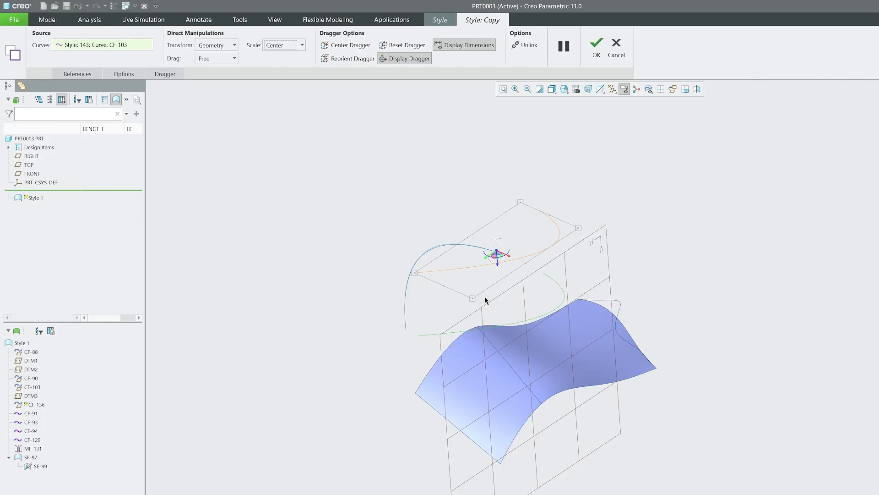
pyautogui.moveTo(474, 296); pyautogui.dragTo(473, 345)
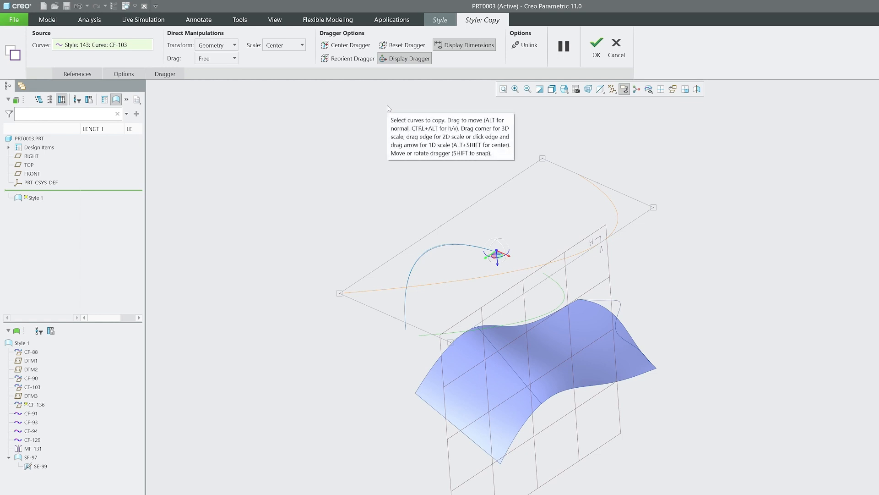
pyautogui.hotkey('ctrl', 'z')
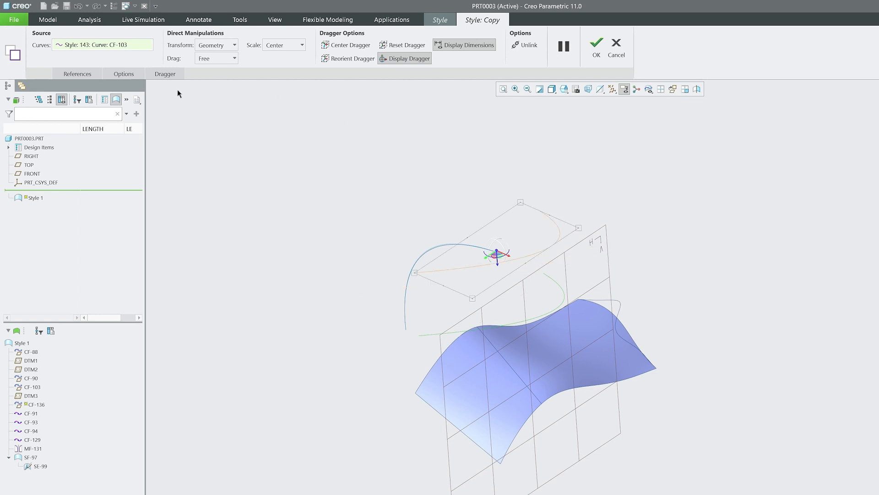
# Switch the transform mode to Dragger and move the dragger up along its Z handle about 137.54.
pyautogui.moveTo(550, 230); pyautogui.dragTo(394, 183, button='middle')
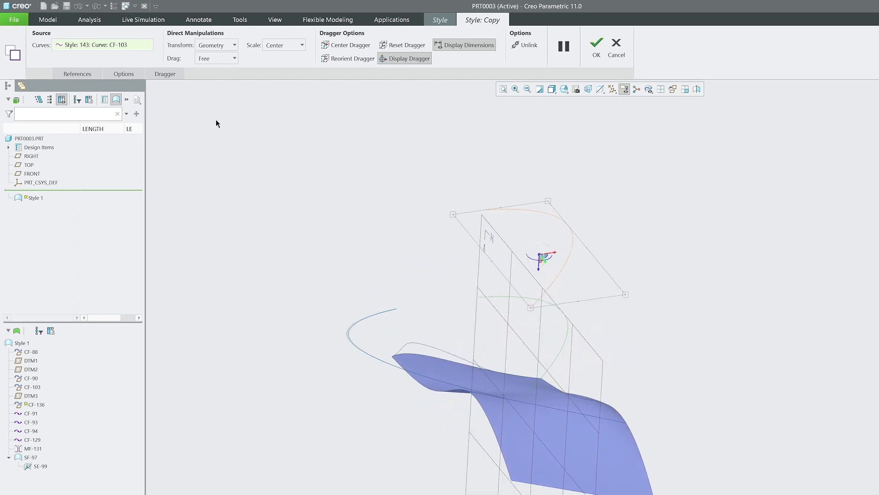
pyautogui.moveTo(216, 120); pyautogui.dragTo(270, 144, button='middle')
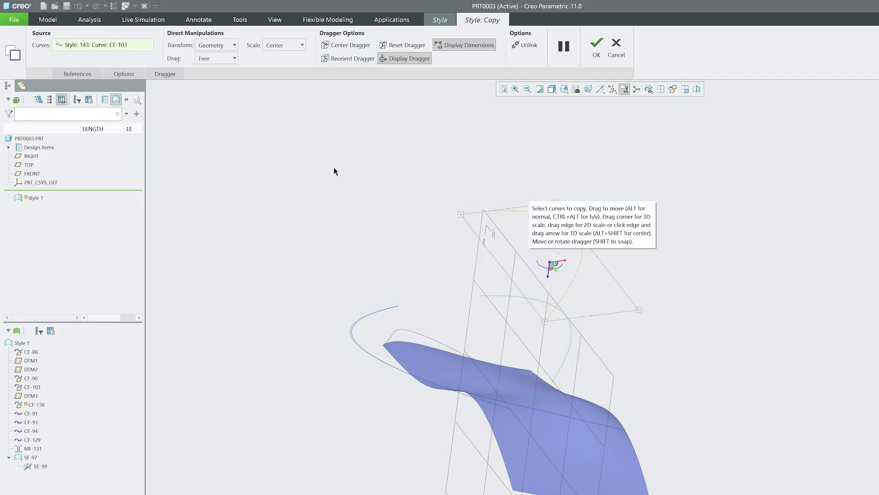
pyautogui.click(222, 45)
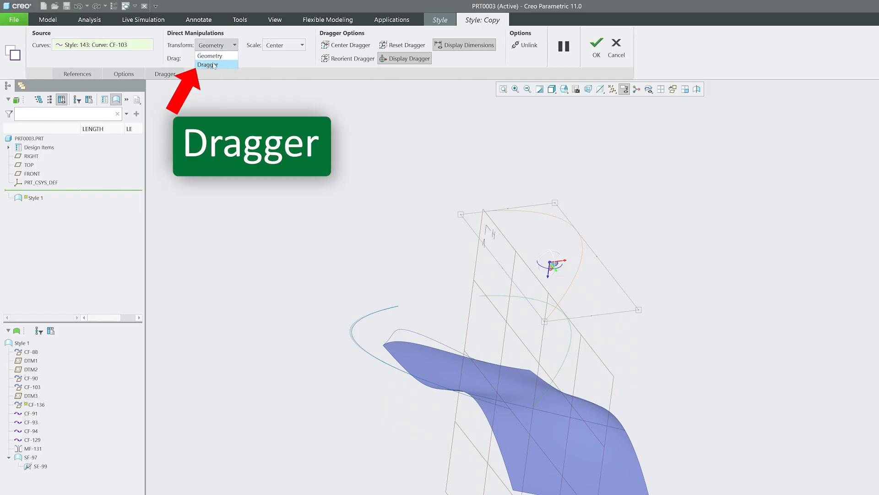
pyautogui.click(214, 65)
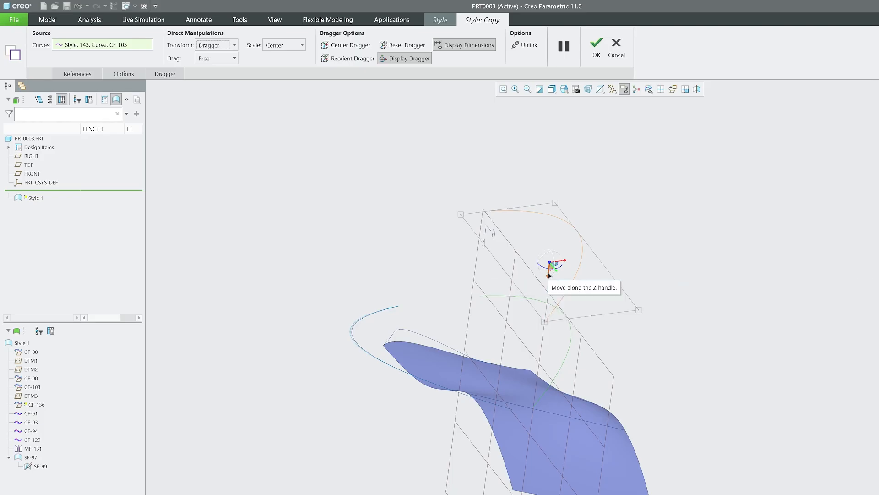
pyautogui.moveTo(551, 262); pyautogui.dragTo(561, 189)
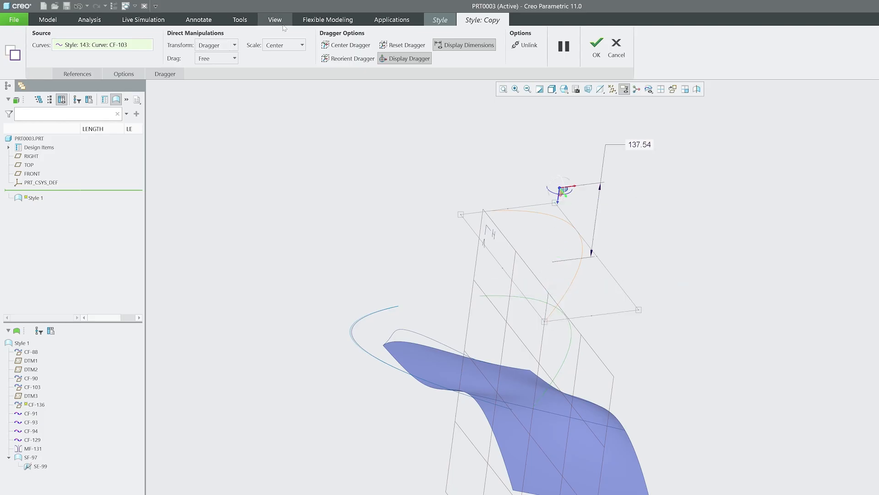
# Open the copy options and enter a relative X move of 10 and a Z rotation of 45.
pyautogui.click(78, 74)
pyautogui.click(122, 72)
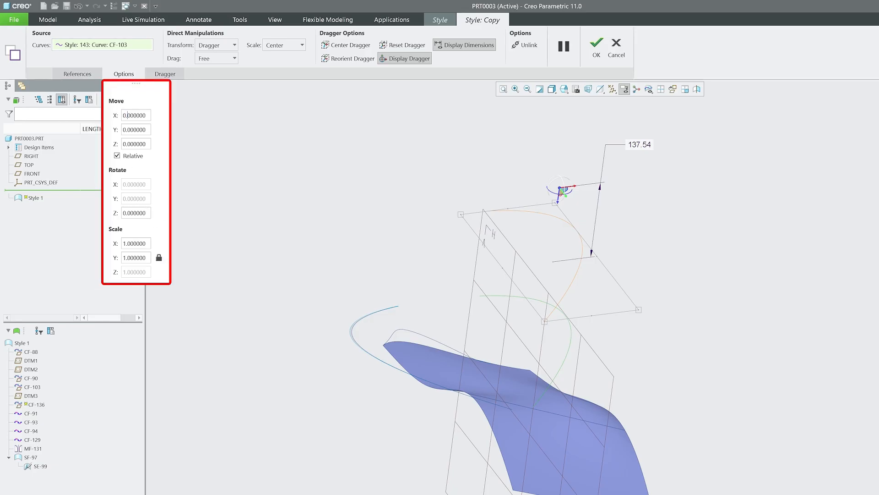
pyautogui.write('1')
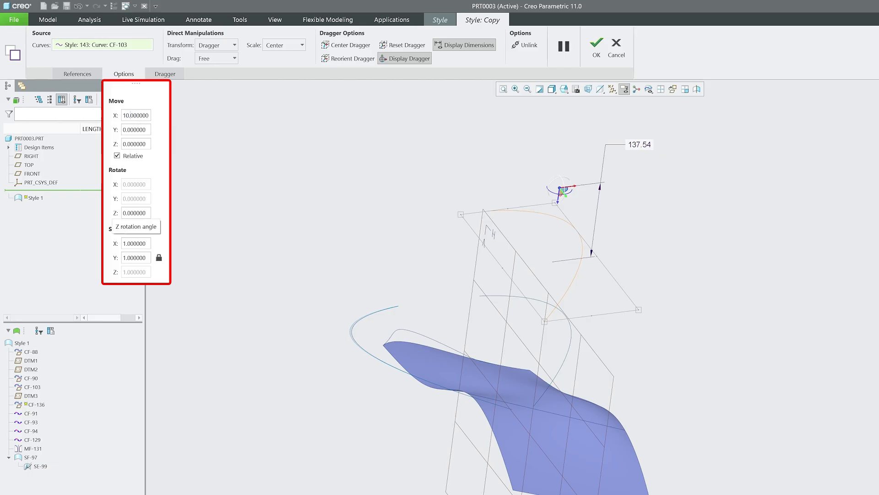
pyautogui.click(123, 213)
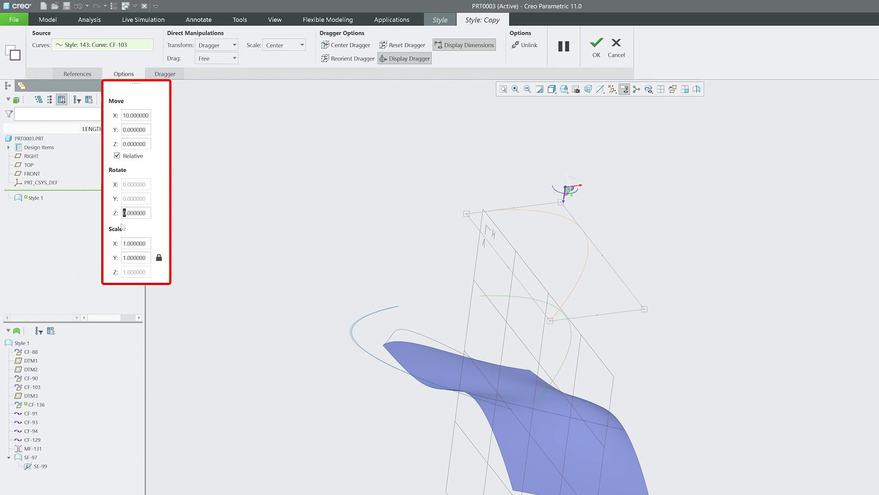
pyautogui.write('45')
pyautogui.press('Return')
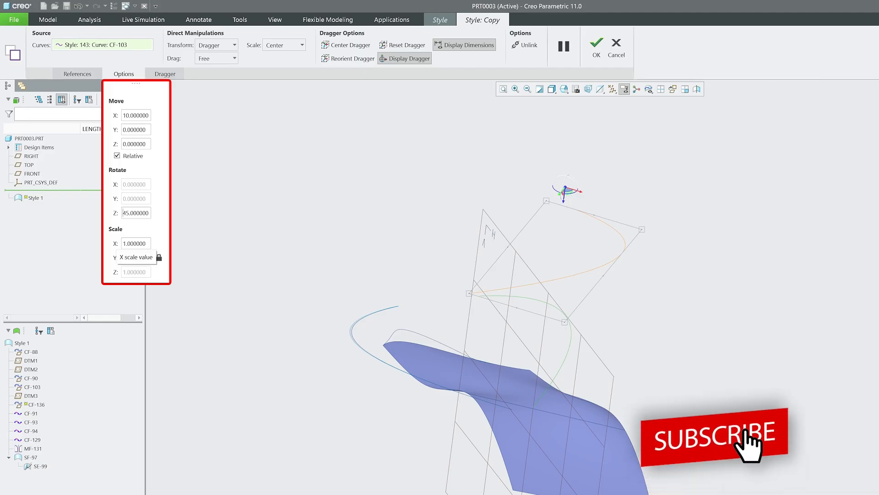
# Set the X scale of the copy to 2 and unlock the proportional scale lock.
pyautogui.click(122, 243)
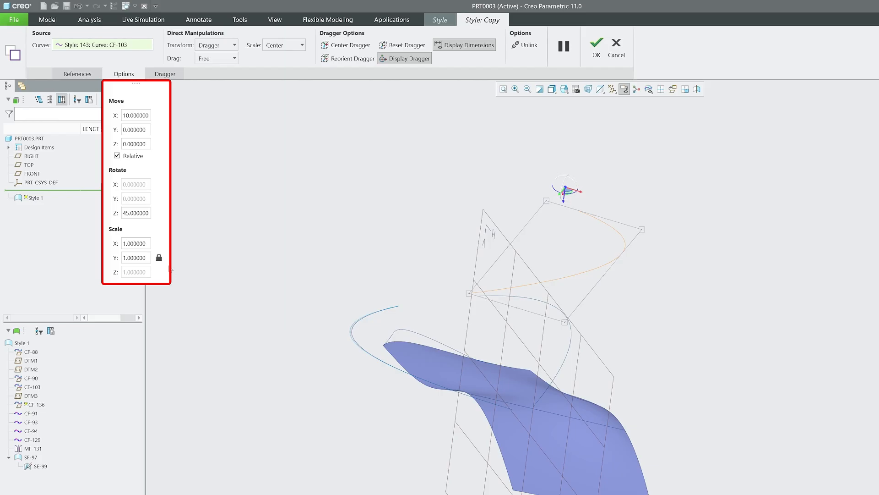
pyautogui.press('BackSpace')
pyautogui.write('2')
pyautogui.click(158, 257)
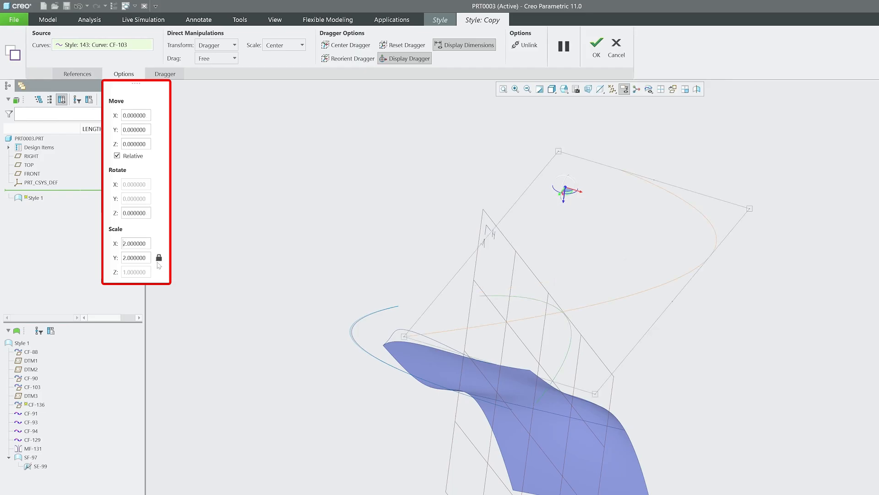
pyautogui.click(159, 258)
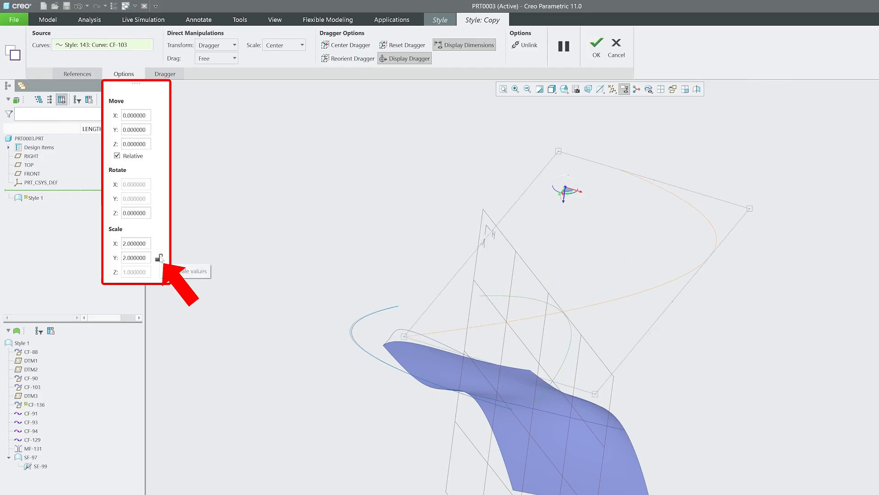
# Set the Y scale of the copied curve to 1.5.
pyautogui.moveTo(127, 257); pyautogui.dragTo(123, 258)
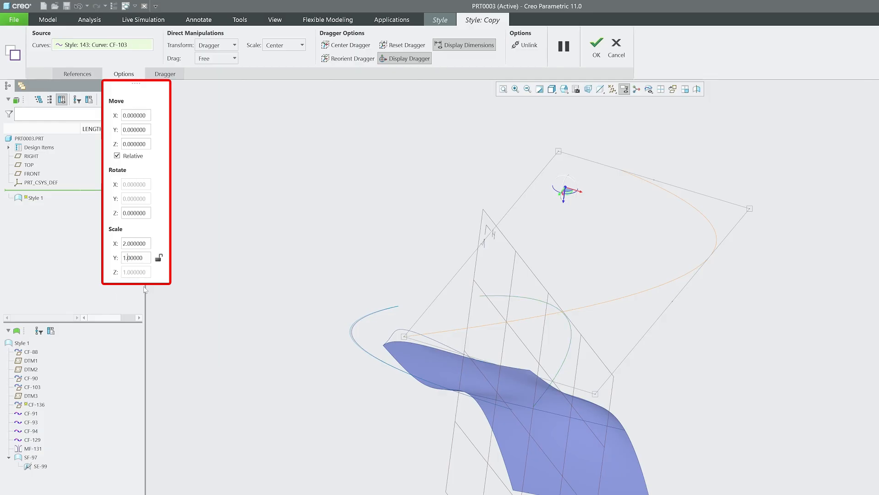
pyautogui.write('1.5')
pyautogui.press('Return')
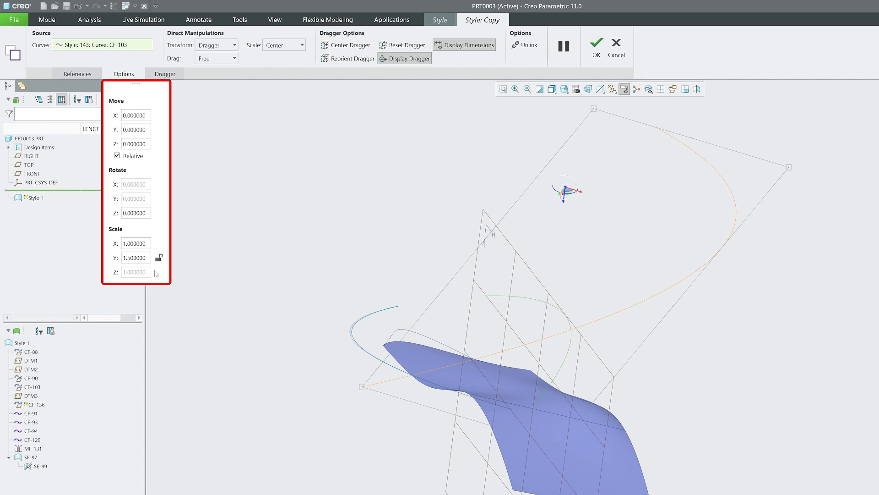
pyautogui.scroll(-3, 309, 339)
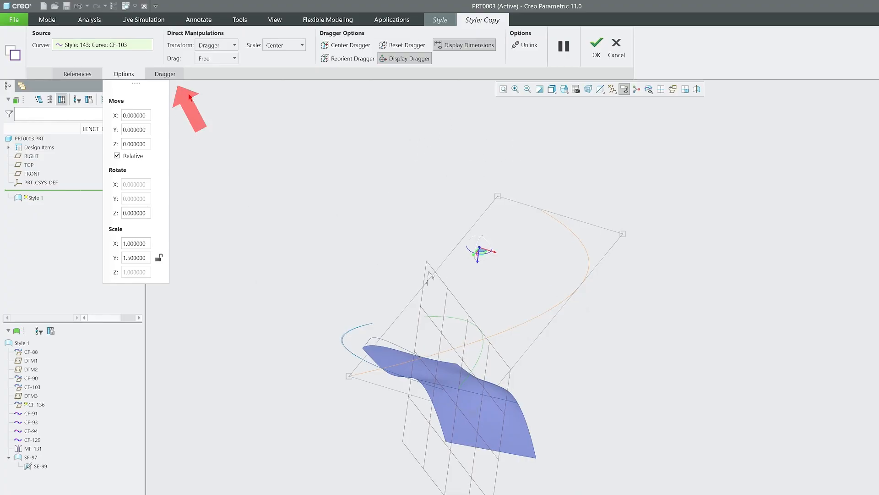
# Open the Dragger options and move the dragger along its Y handle about 49.17.
pyautogui.click(166, 75)
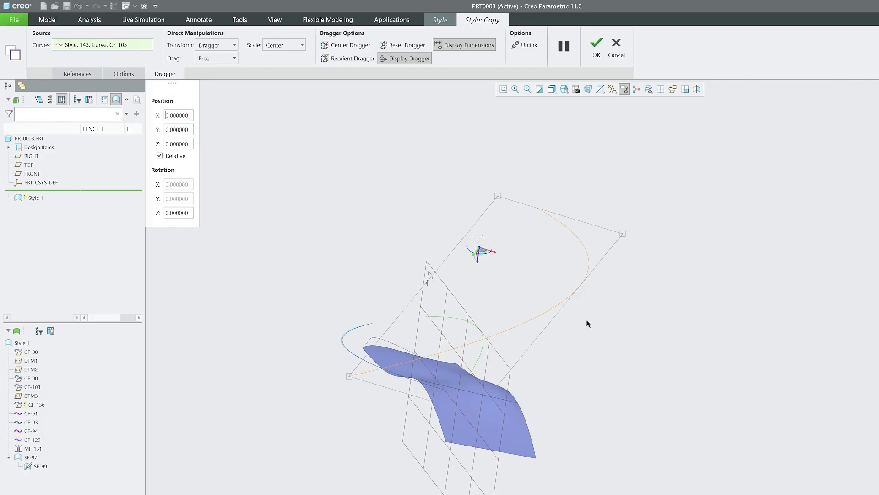
pyautogui.moveTo(587, 322); pyautogui.dragTo(516, 187, button='middle')
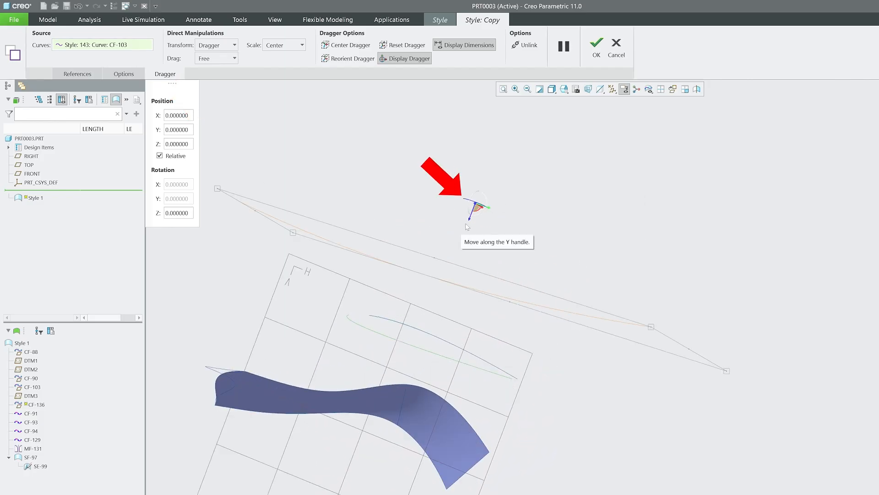
pyautogui.moveTo(473, 221)
pyautogui.mouseDown(button='middle')
pyautogui.moveTo(438, 223)
pyautogui.moveTo(508, 213)
pyautogui.moveTo(461, 228)
pyautogui.mouseUp(button='middle')
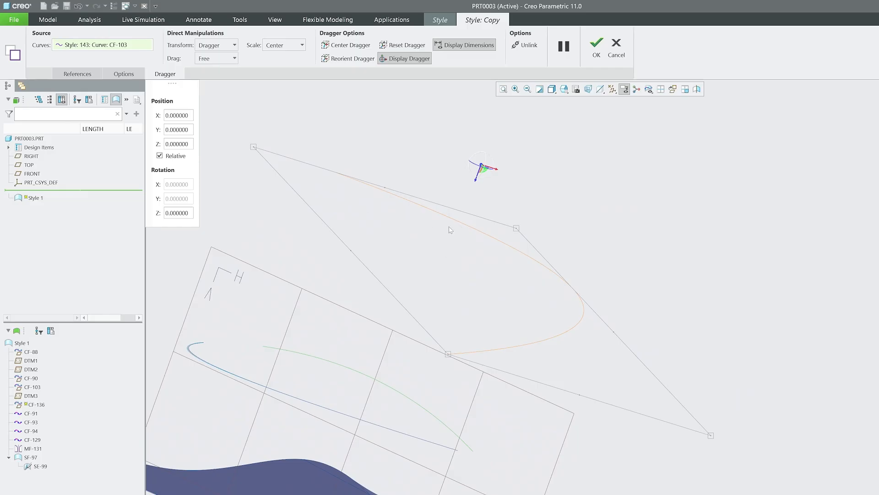
pyautogui.moveTo(478, 182); pyautogui.dragTo(463, 216)
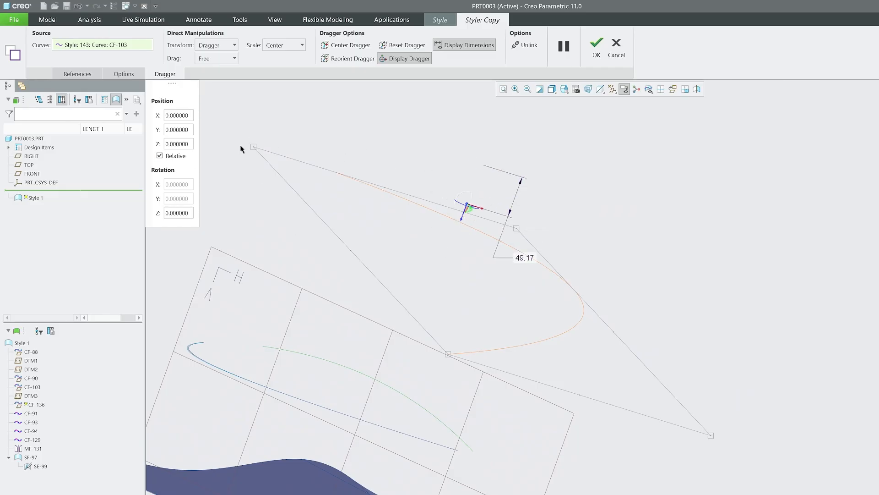
# Set the drag mode to In View and re-center the dragger on the copied curve.
pyautogui.click(227, 59)
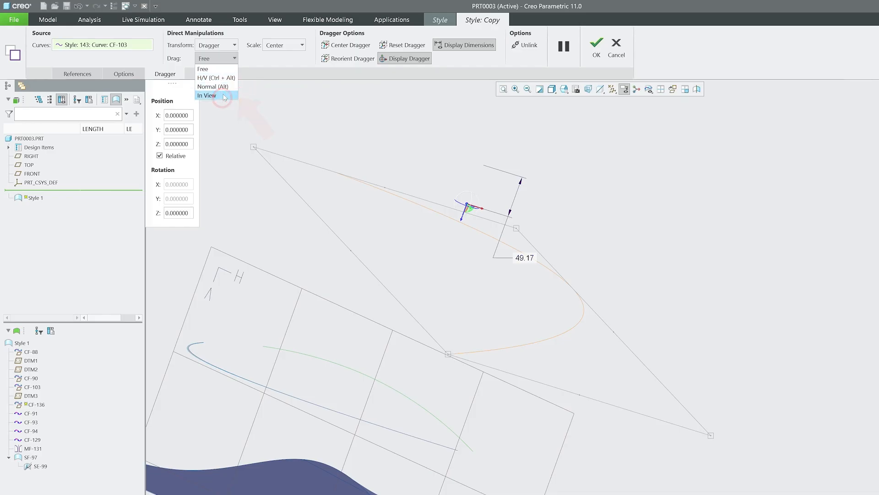
pyautogui.click(225, 96)
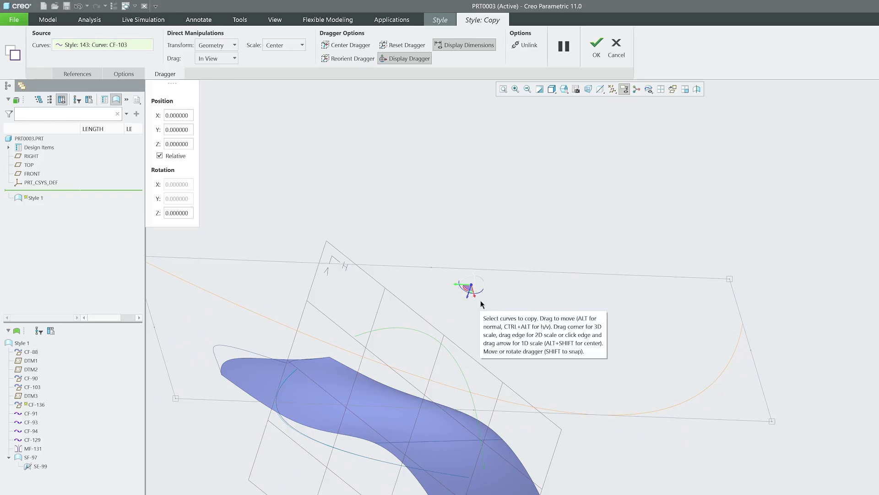
pyautogui.moveTo(568, 386); pyautogui.dragTo(577, 293, button='middle')
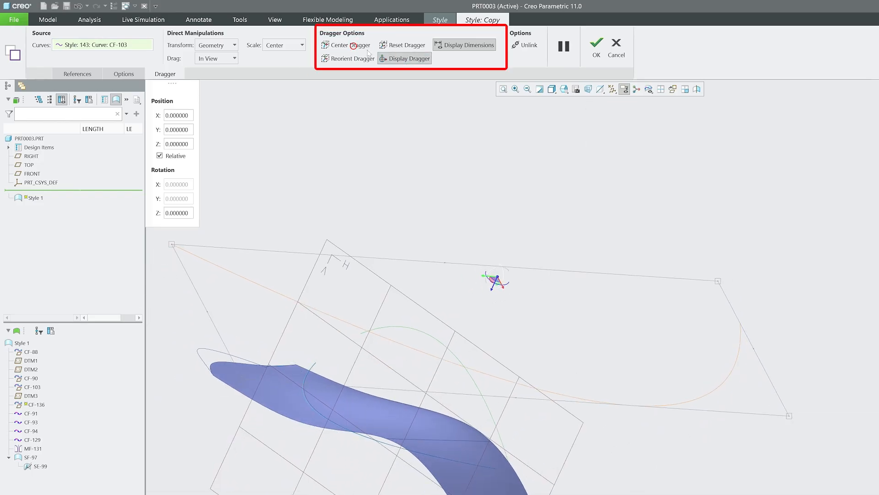
pyautogui.click(349, 58)
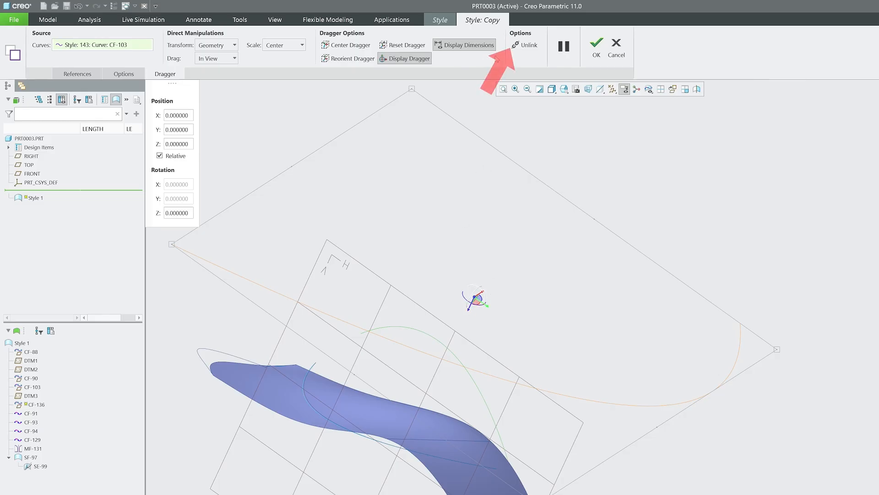
# Toggle the Unlink option for the copied curve on and back off.
pyautogui.click(526, 45)
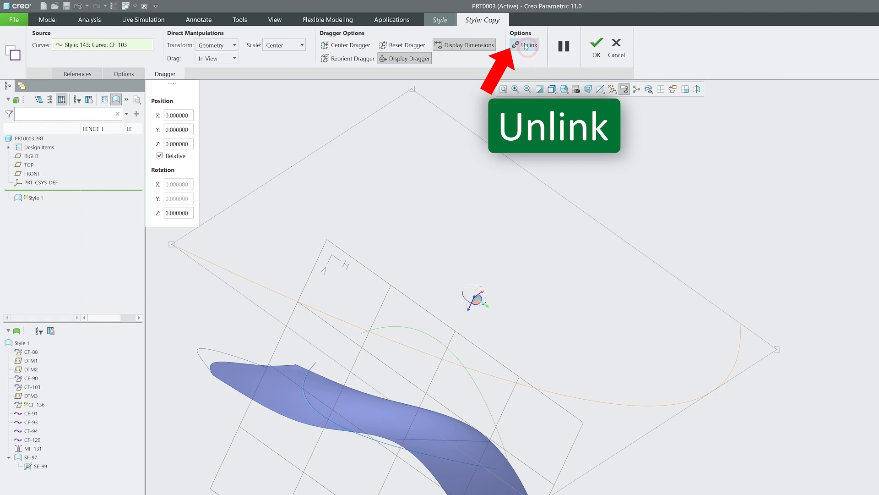
pyautogui.moveTo(541, 362); pyautogui.dragTo(548, 343, button='middle')
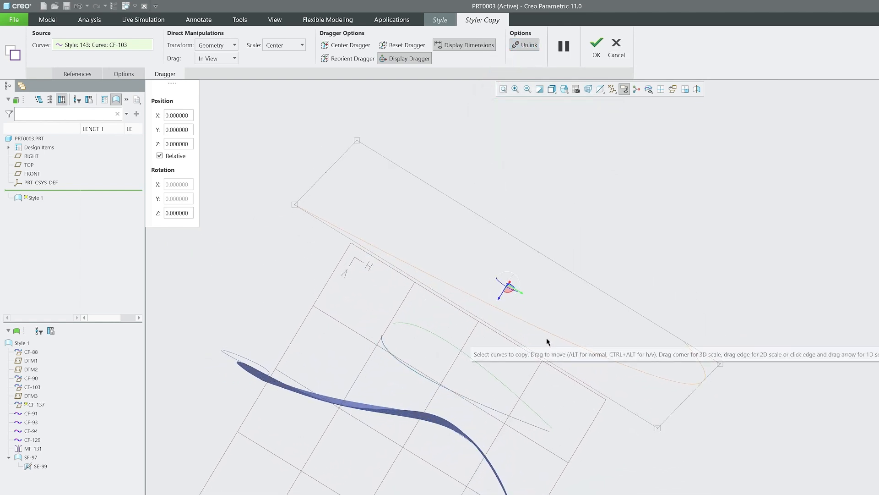
pyautogui.moveTo(475, 315); pyautogui.dragTo(426, 390, button='middle')
pyautogui.click(526, 46)
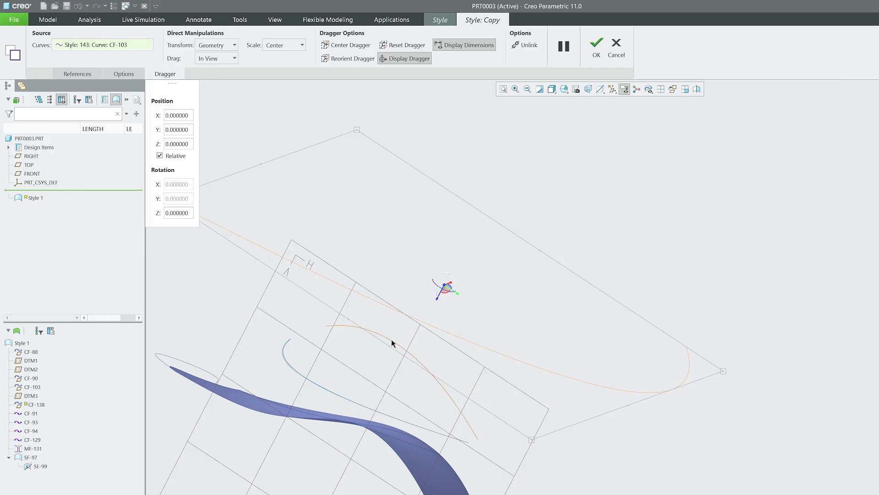
# Confirm the copy and close the Style Copy tool.
pyautogui.moveTo(388, 334); pyautogui.dragTo(298, 233, button='middle')
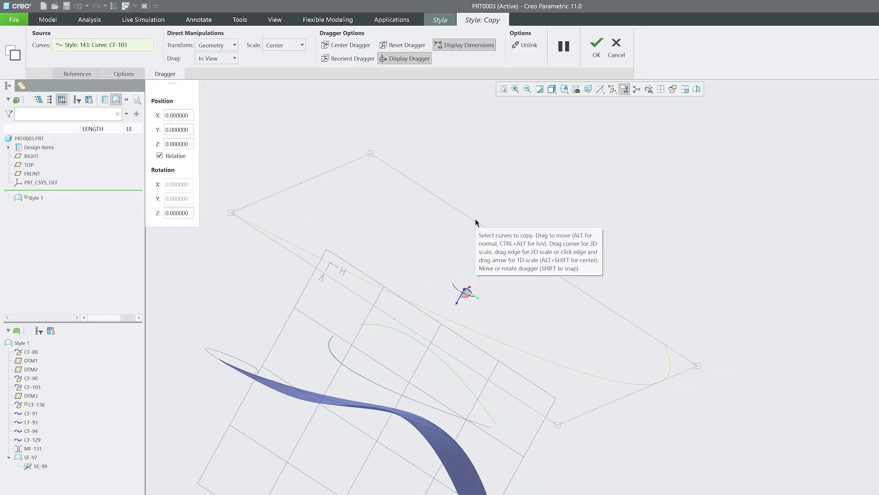
pyautogui.click(596, 46)
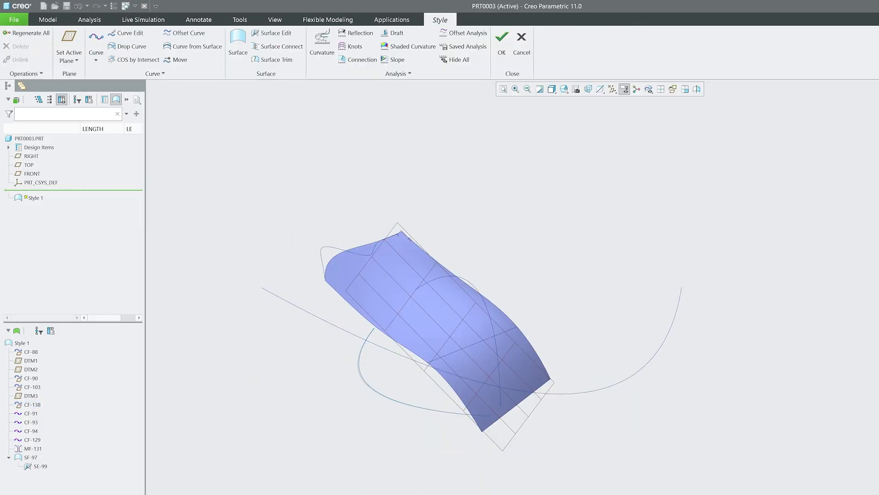